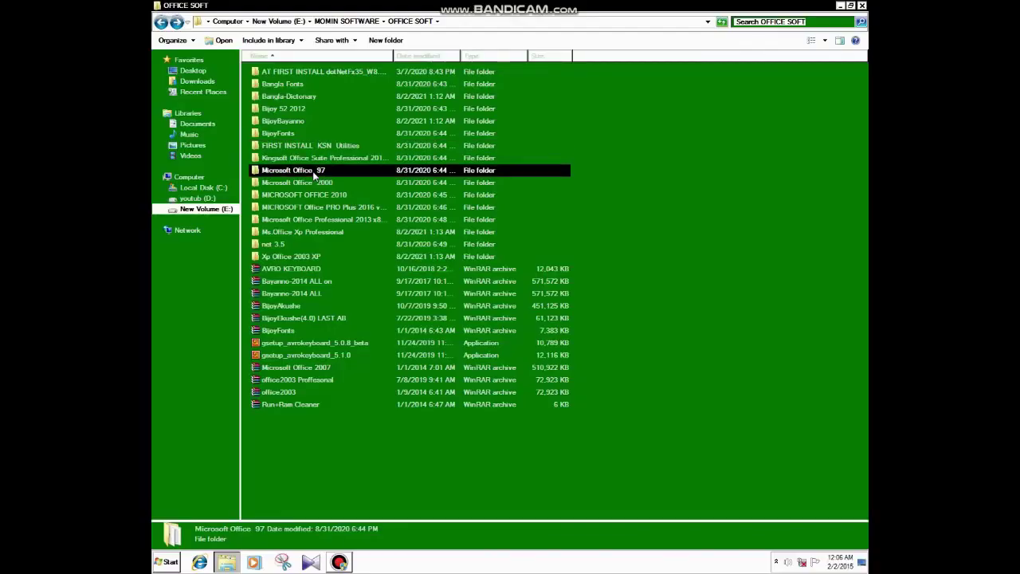
Check the Microsoft Office 97 folder, then open the inner English office professional plus 2013 - 64 Bit folder under Microsoft Office Professional 2013
{"action": "double_click", "coordinate": [312, 169]}
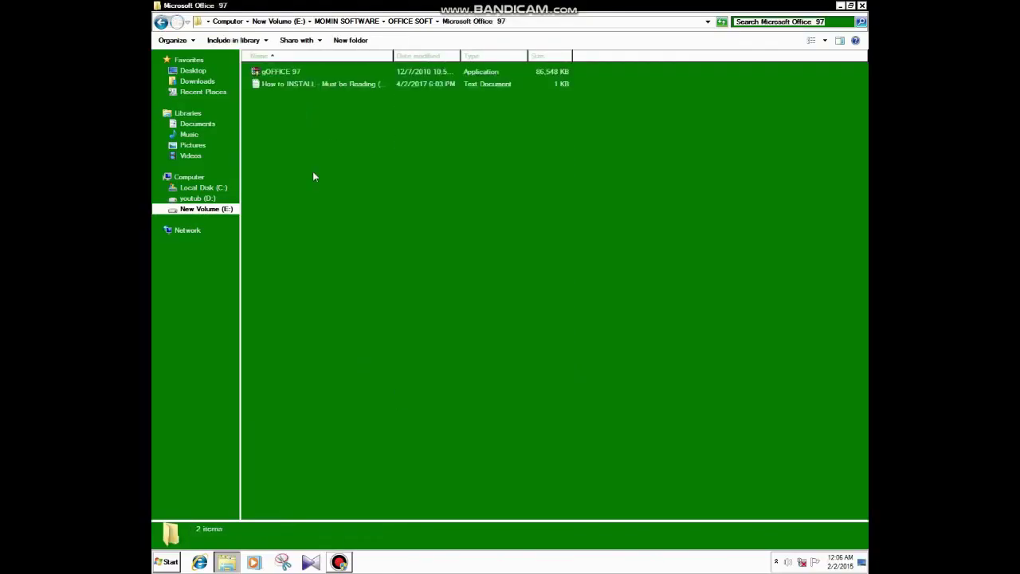
{"action": "left_click", "coordinate": [161, 22]}
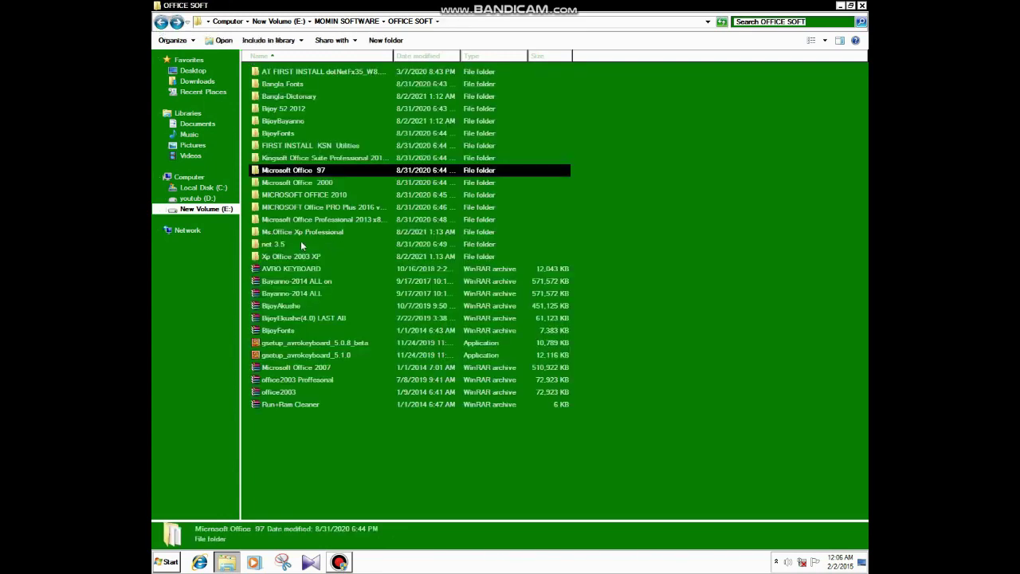
{"action": "double_click", "coordinate": [306, 220]}
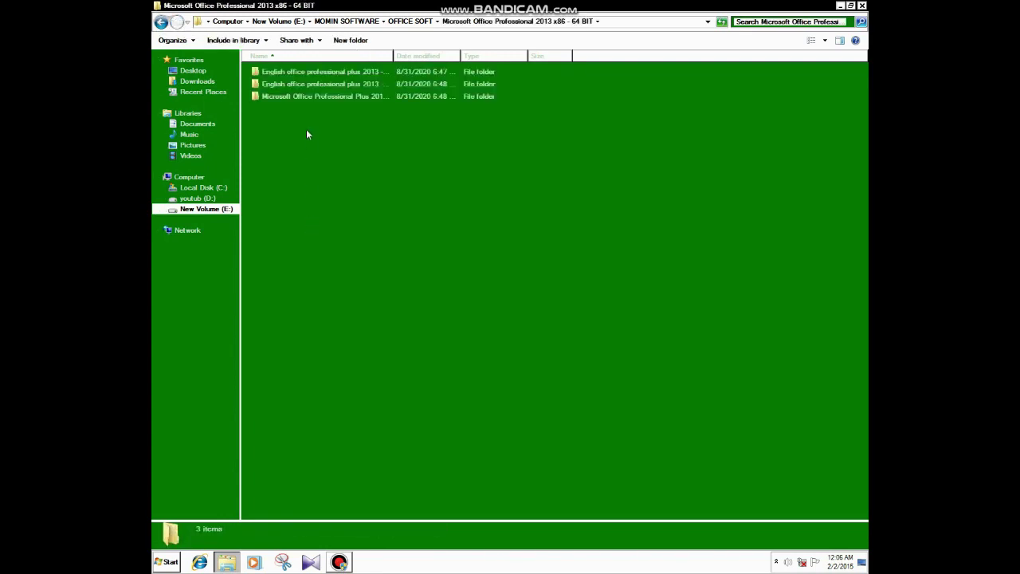
{"action": "double_click", "coordinate": [325, 74]}
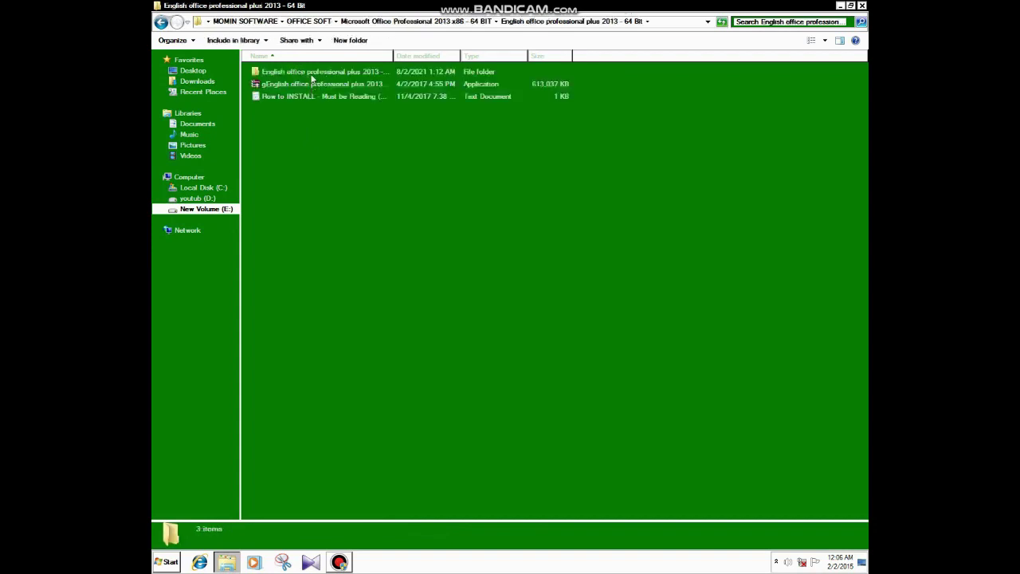
{"action": "left_click", "coordinate": [312, 72]}
{"action": "double_click", "coordinate": [311, 74]}
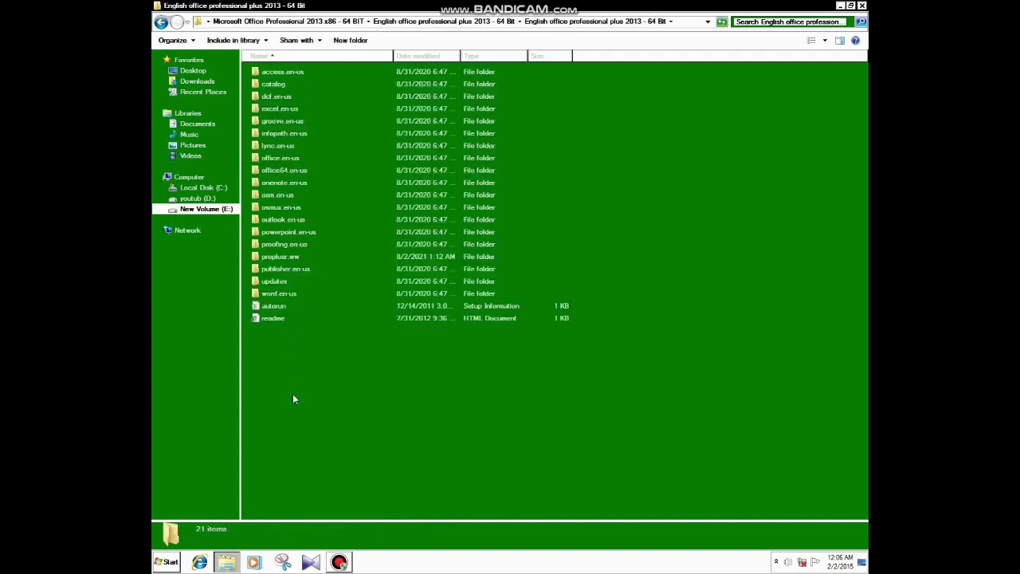
Examine the autorun and readme files in the Office 2013 64 Bit folder, then leave the folder
{"action": "left_click", "coordinate": [277, 319]}
{"action": "left_click", "coordinate": [267, 307]}
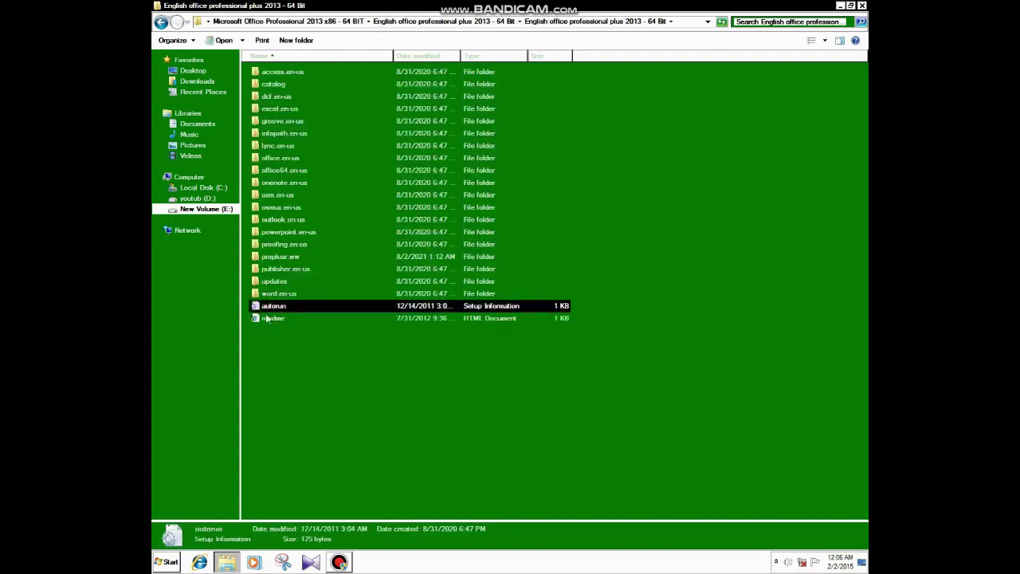
{"action": "left_click", "coordinate": [267, 318]}
{"action": "left_click", "coordinate": [268, 310]}
{"action": "key", "text": "F2"}
{"action": "left_click", "coordinate": [282, 351]}
{"action": "left_click", "coordinate": [275, 309]}
{"action": "left_click", "coordinate": [275, 318]}
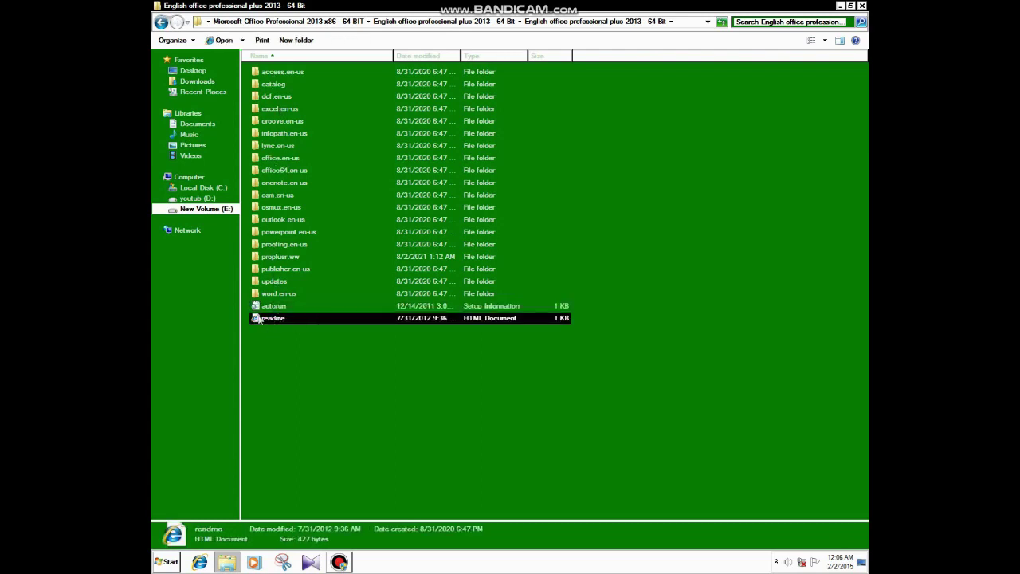
{"action": "left_click", "coordinate": [272, 345]}
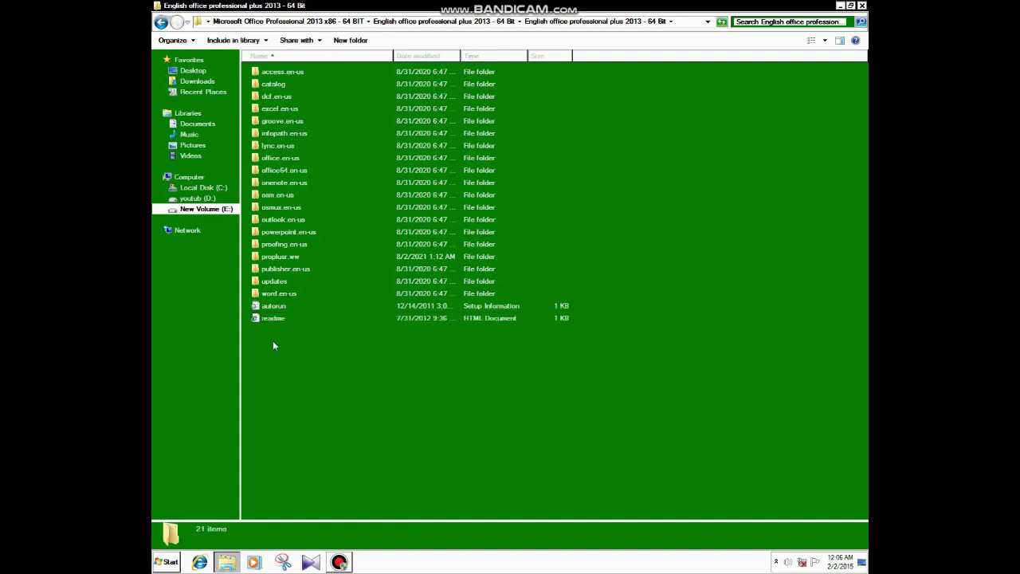
{"action": "left_click", "coordinate": [161, 23]}
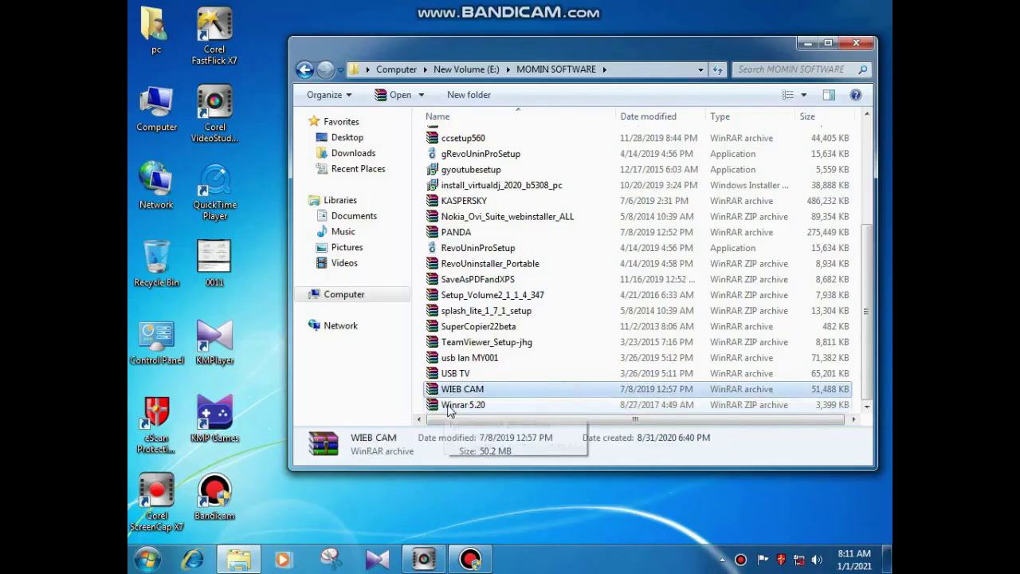
Open the Winrar 5.20 archive in MOMIN SOFTWARE and look at the installers in its Winrar 5.20 folder
{"action": "left_click", "coordinate": [458, 404]}
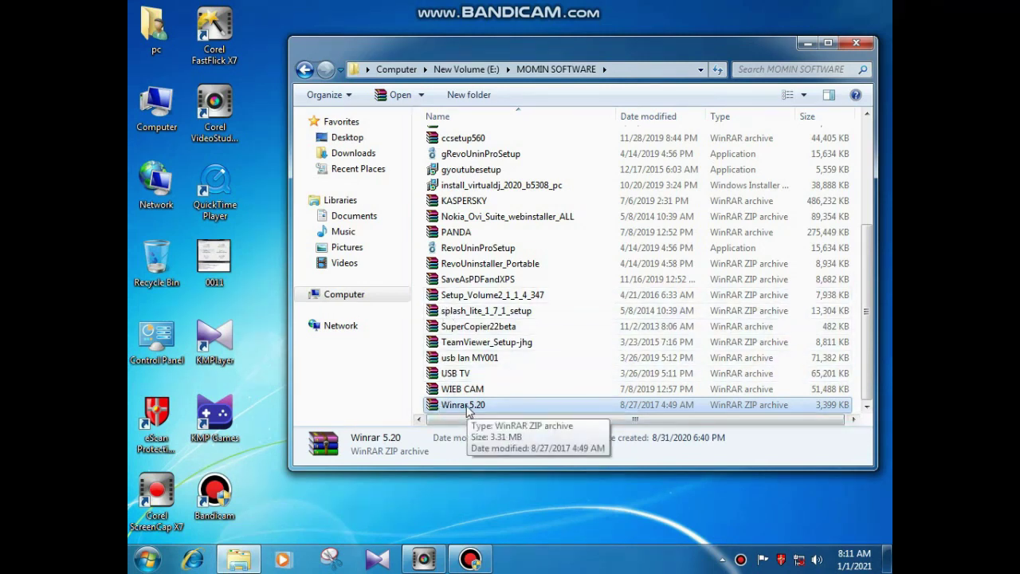
{"action": "double_click", "coordinate": [467, 406]}
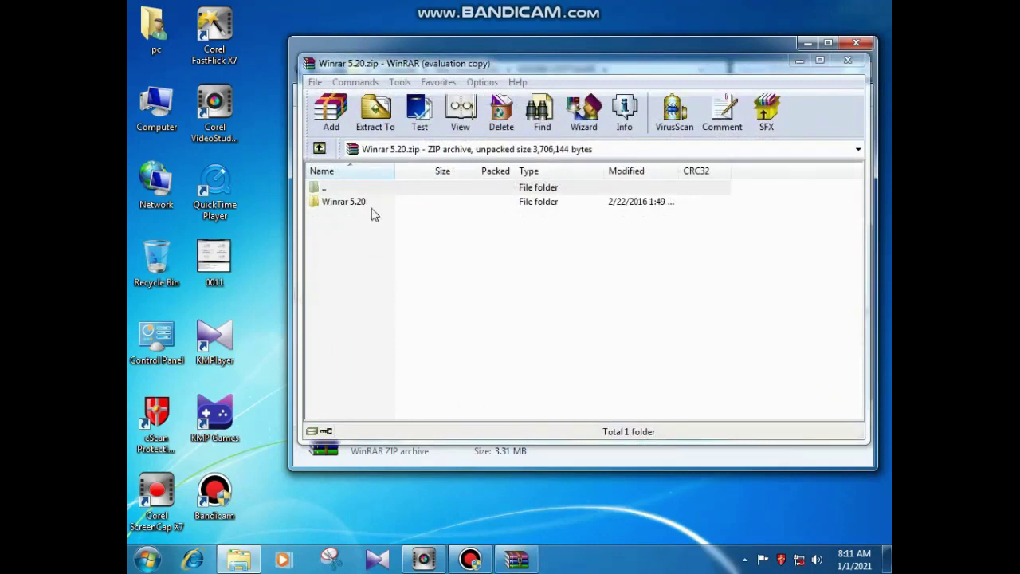
{"action": "double_click", "coordinate": [348, 203]}
{"action": "left_click", "coordinate": [374, 215]}
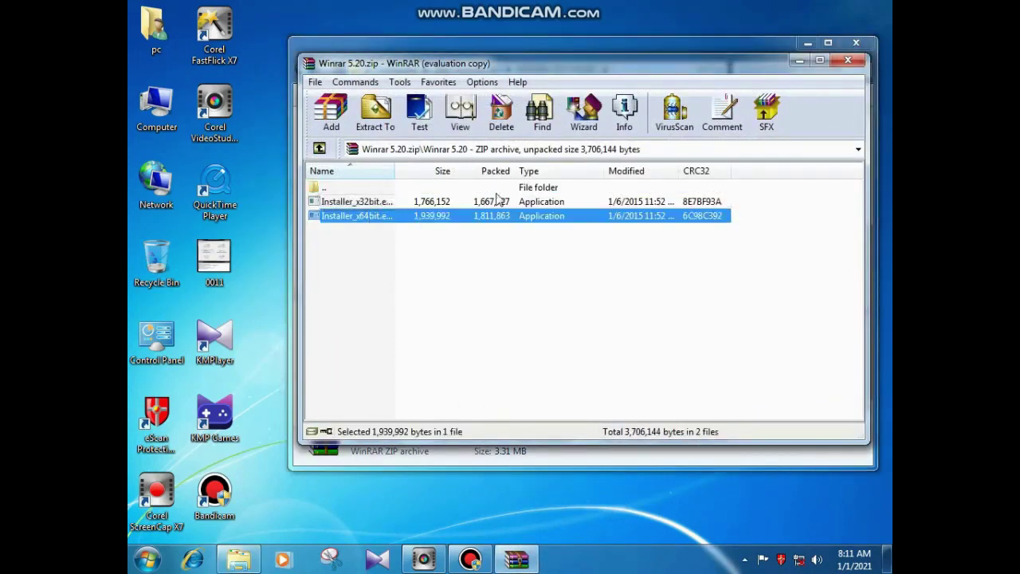
Try to install WinRAR to C:\Program Files\WinRAR from the 32-bit installer, then close the installer and the archive
{"action": "double_click", "coordinate": [358, 202]}
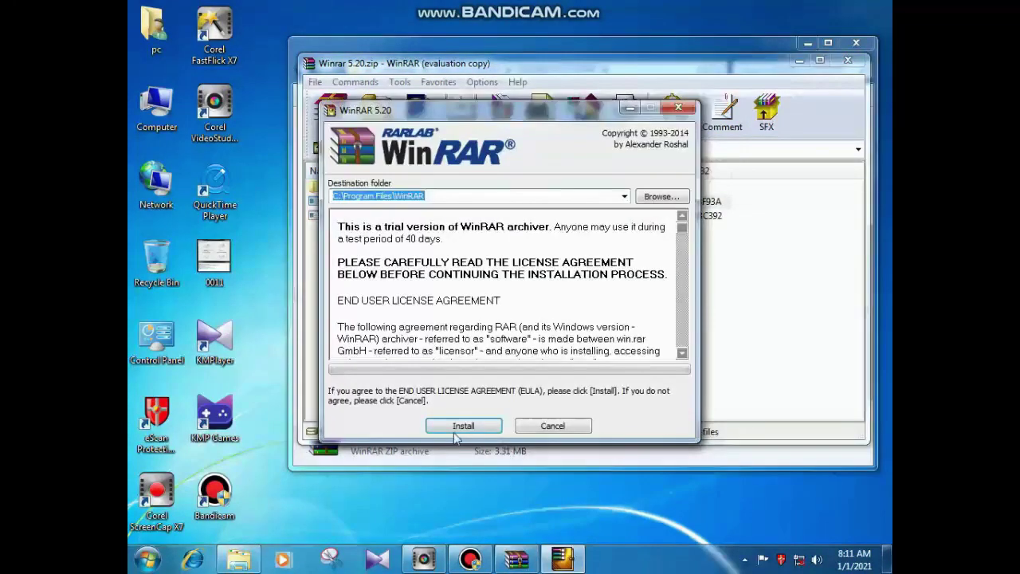
{"action": "left_click", "coordinate": [462, 426]}
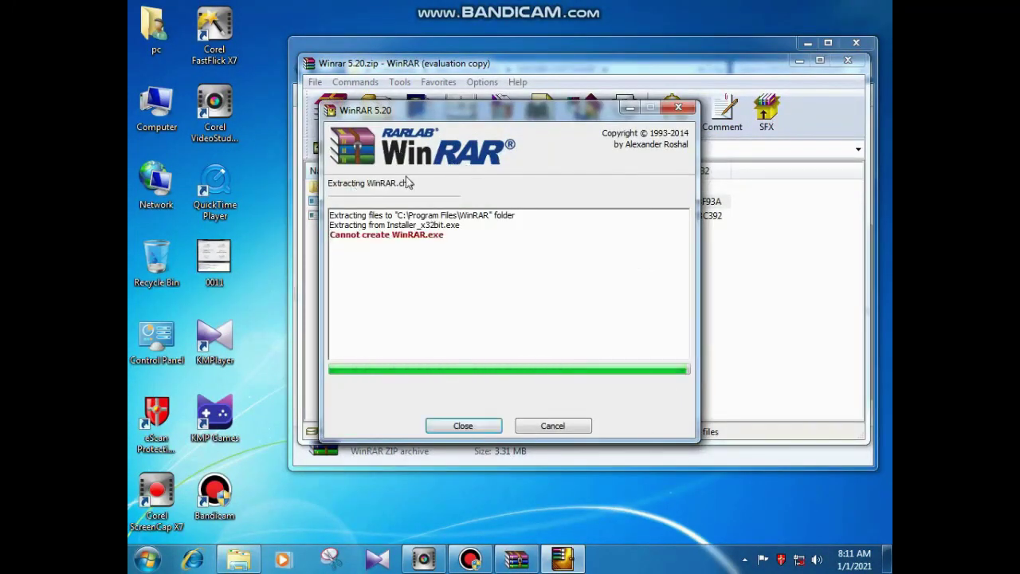
{"action": "left_click", "coordinate": [462, 425]}
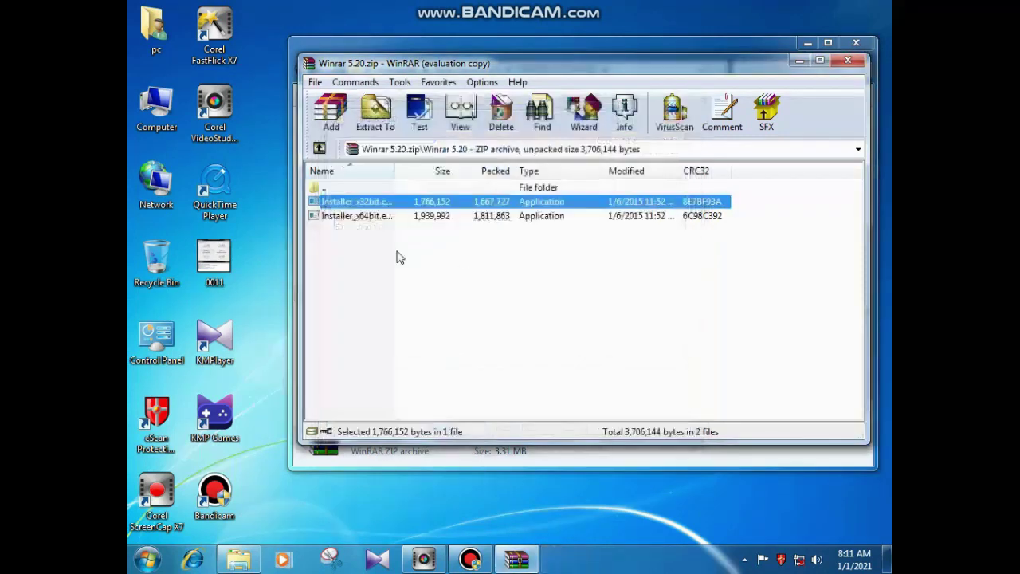
{"action": "left_click", "coordinate": [847, 60]}
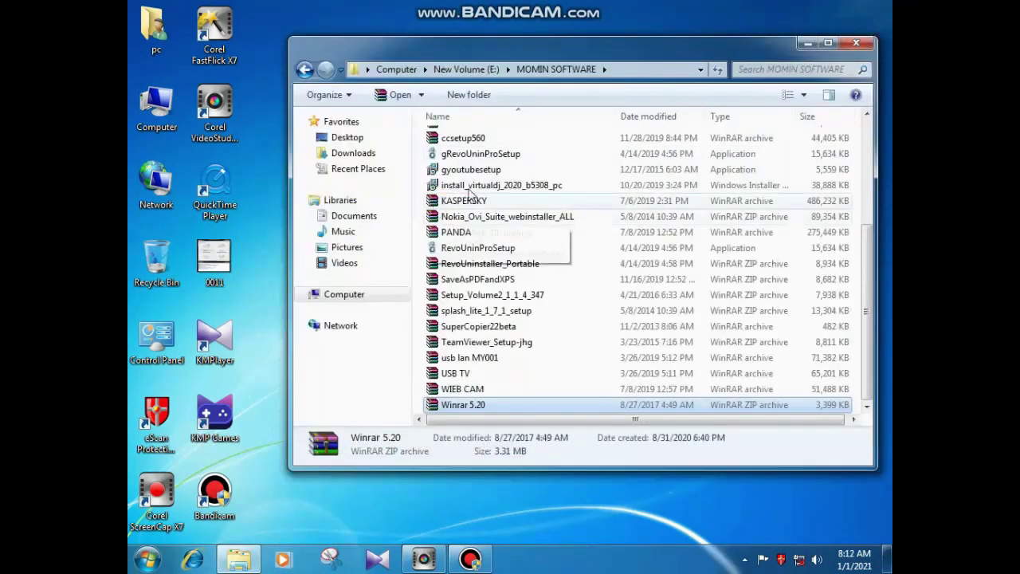
Reopen MOMIN SOFTWARE from New Volume (E:), look inside its INTERNET SOFT folder and return
{"action": "left_click", "coordinate": [307, 71]}
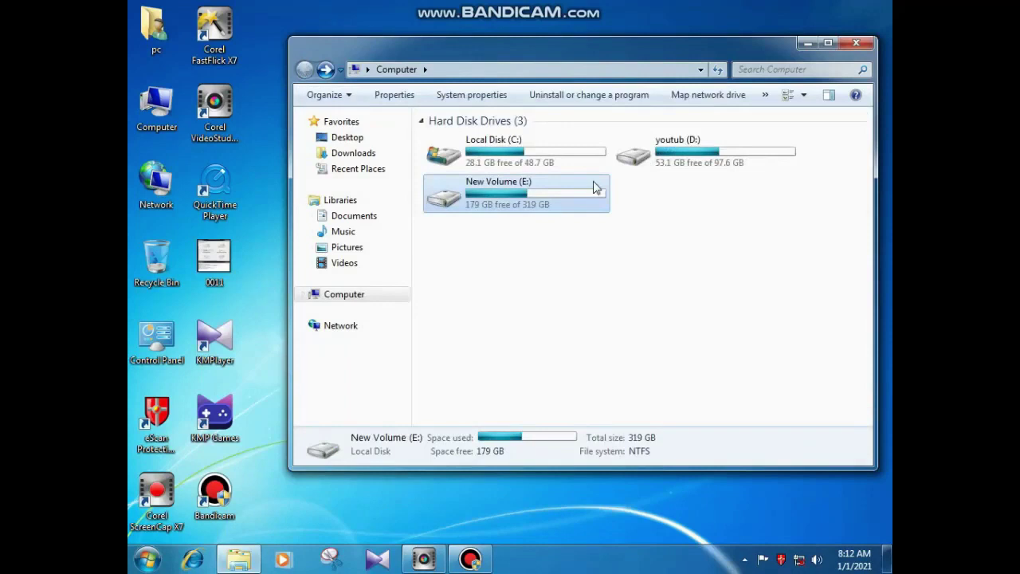
{"action": "double_click", "coordinate": [554, 209]}
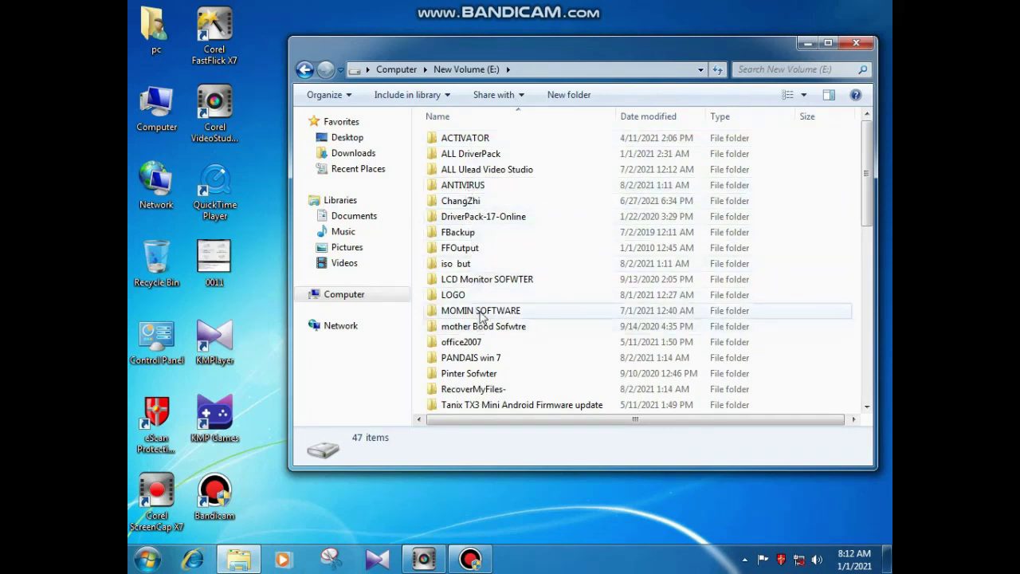
{"action": "double_click", "coordinate": [480, 312]}
{"action": "left_click", "coordinate": [478, 311]}
{"action": "double_click", "coordinate": [467, 170]}
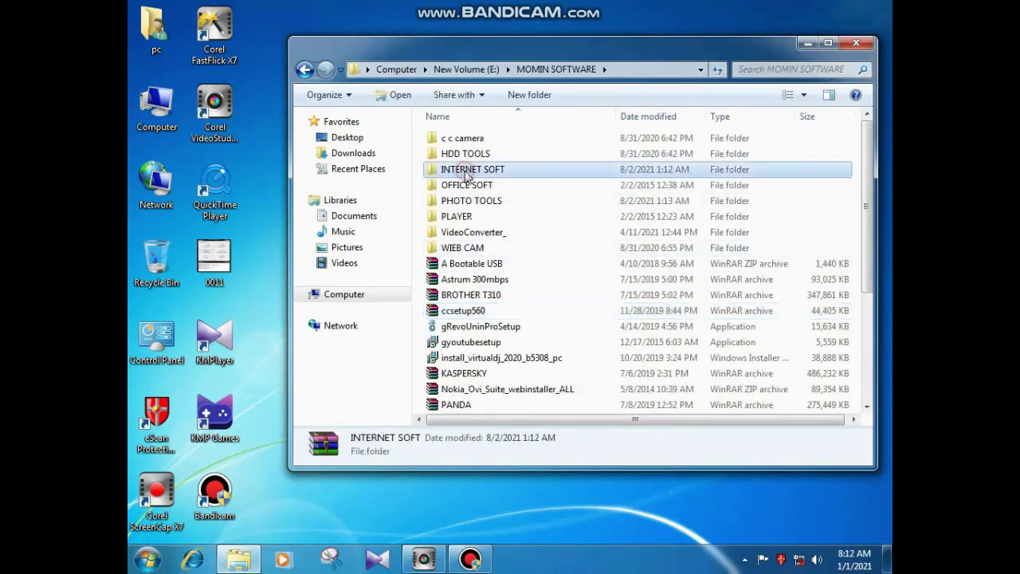
{"action": "left_click", "coordinate": [466, 169]}
{"action": "left_click", "coordinate": [303, 70]}
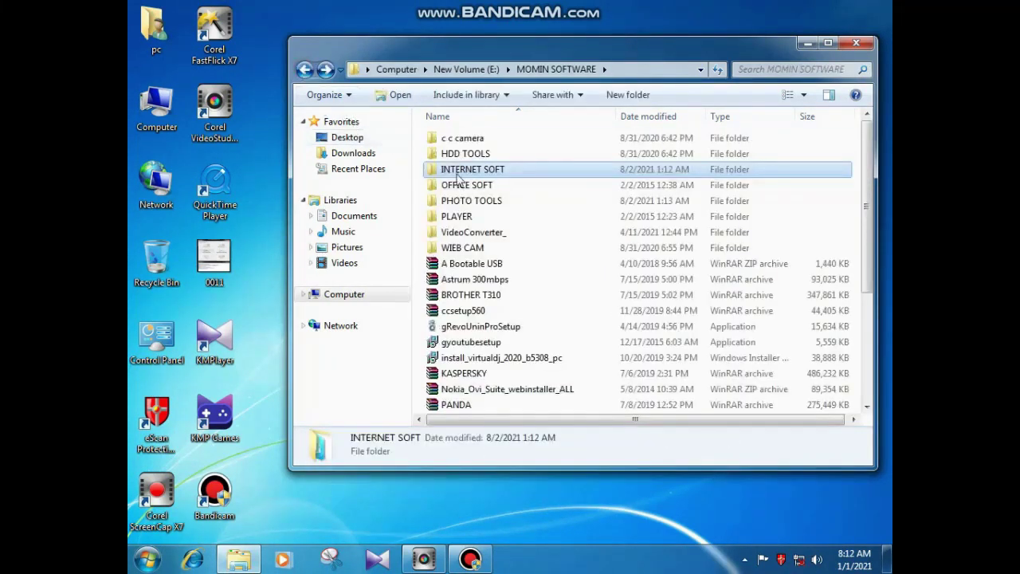
Examine the Acronis true image archive and the Adobe Illustrator CS 11.0 folder in PHOTO TOOLS, then return to MOMIN SOFTWARE
{"action": "left_click", "coordinate": [465, 200]}
{"action": "double_click", "coordinate": [465, 200]}
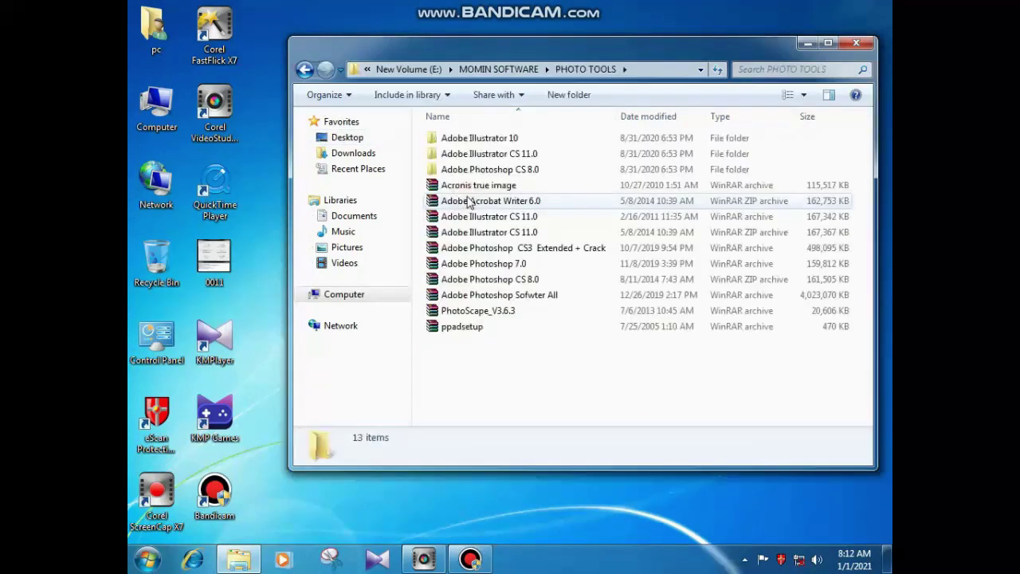
{"action": "left_click", "coordinate": [477, 138]}
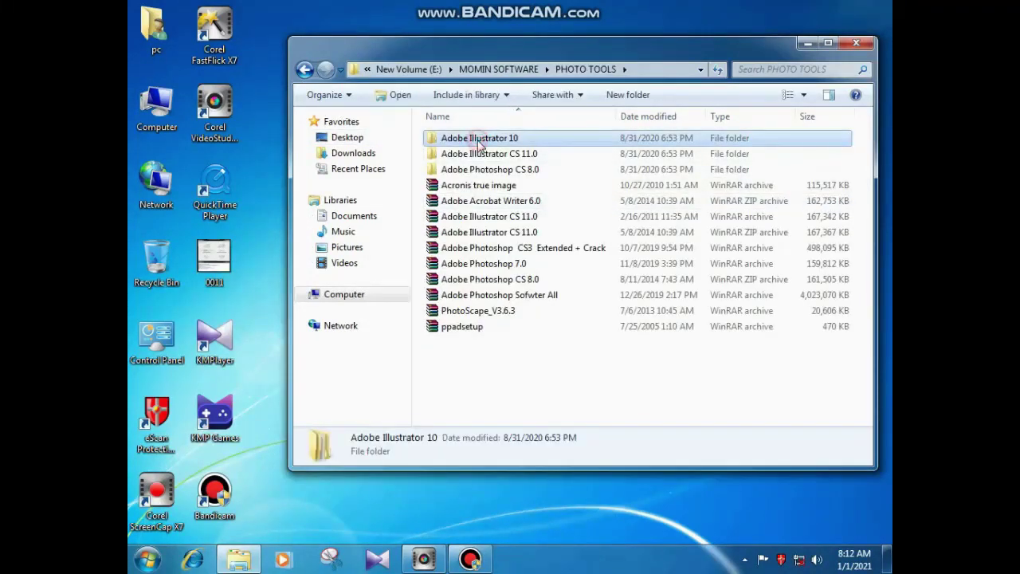
{"action": "double_click", "coordinate": [478, 184]}
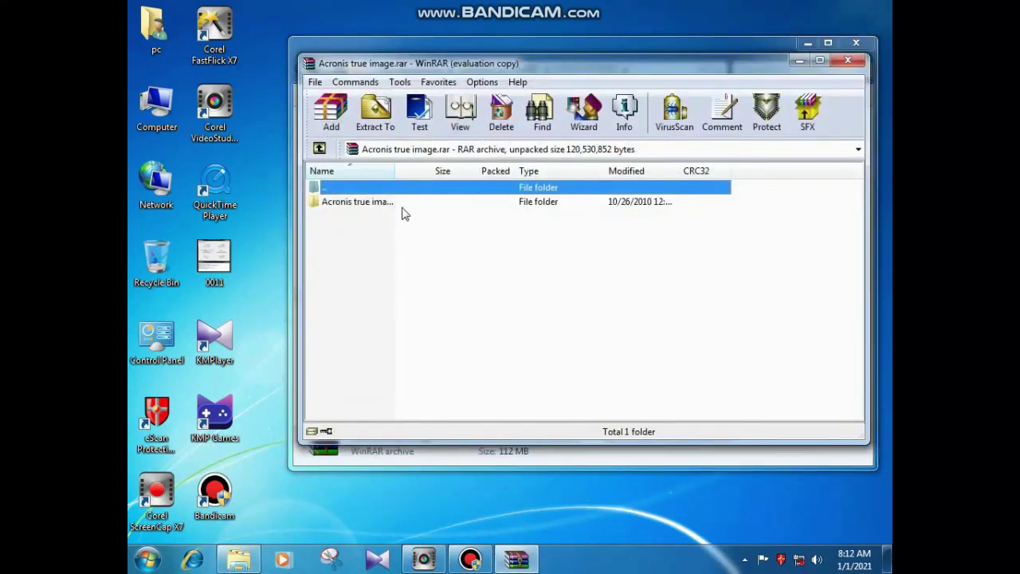
{"action": "left_click", "coordinate": [848, 61]}
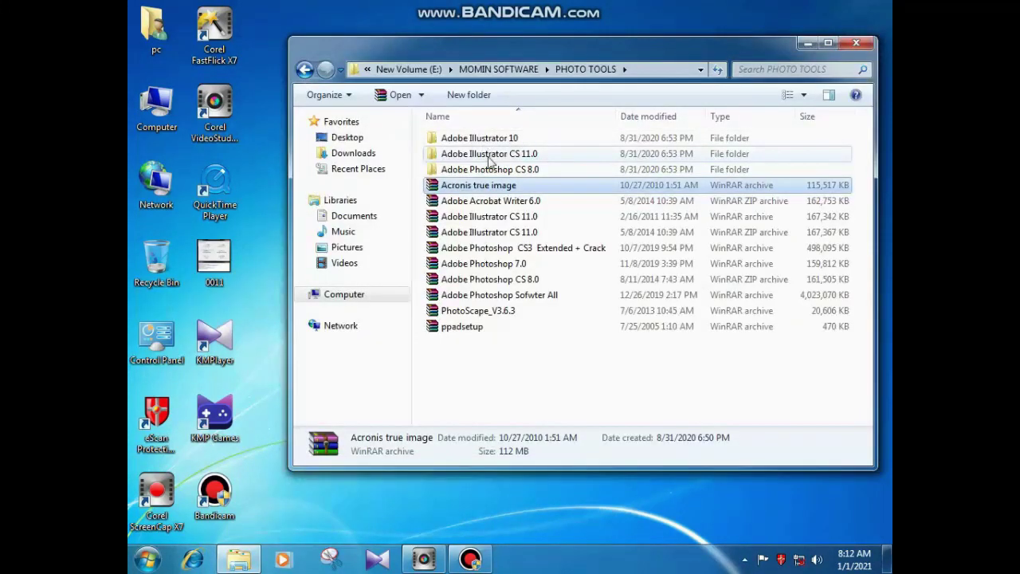
{"action": "double_click", "coordinate": [489, 154]}
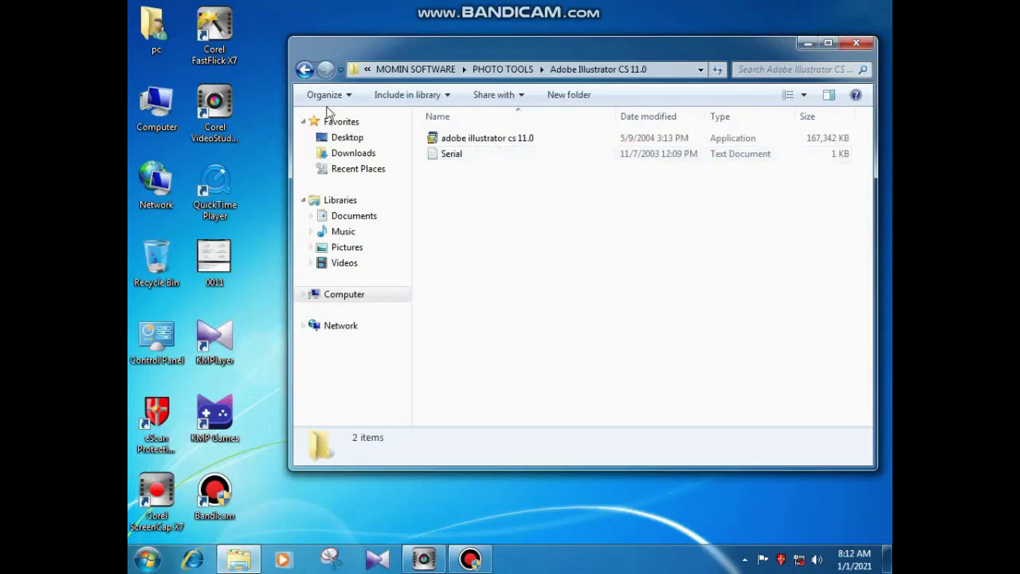
{"action": "double_click", "coordinate": [303, 69]}
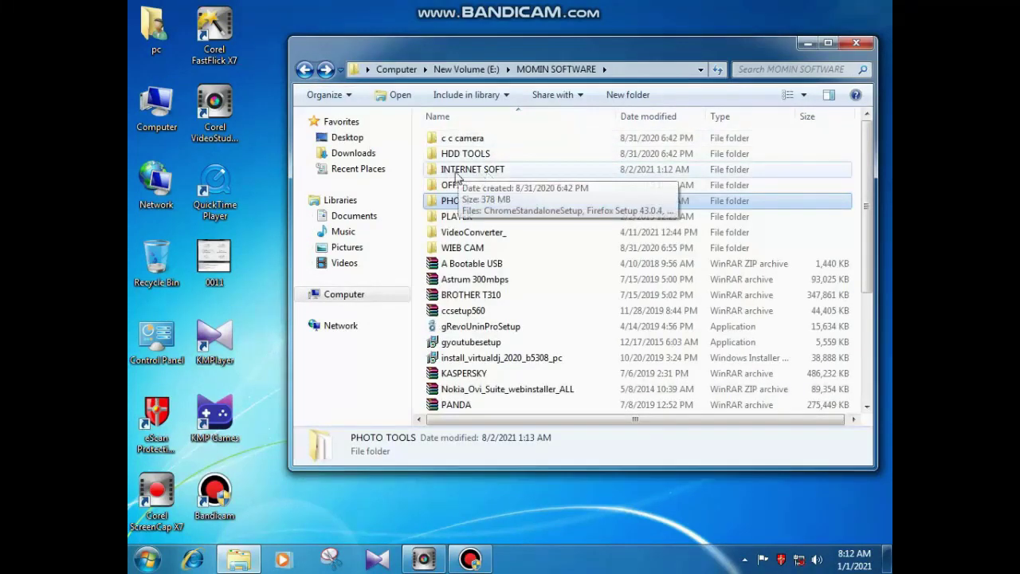
Delete the MOMIN SOFTWARE shortcut from the Adobe Illustrator 10 folder in PHOTO TOOLS
{"action": "double_click", "coordinate": [462, 200]}
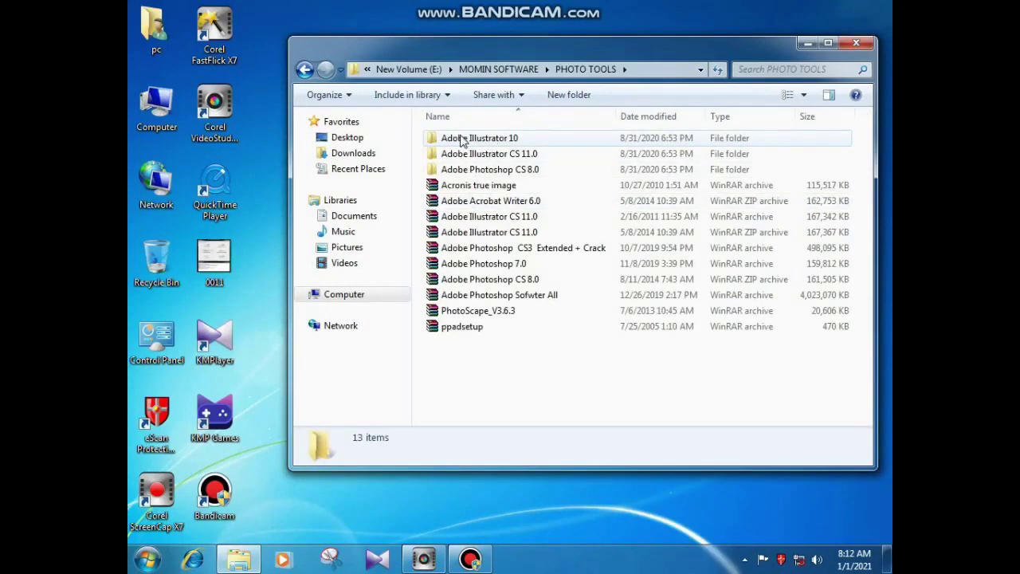
{"action": "double_click", "coordinate": [488, 138]}
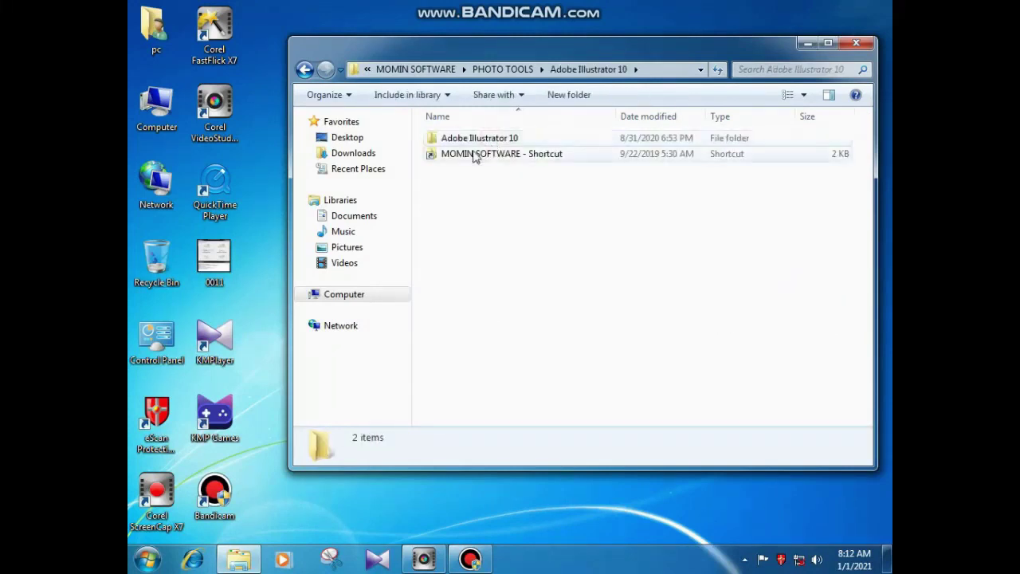
{"action": "left_click", "coordinate": [502, 157]}
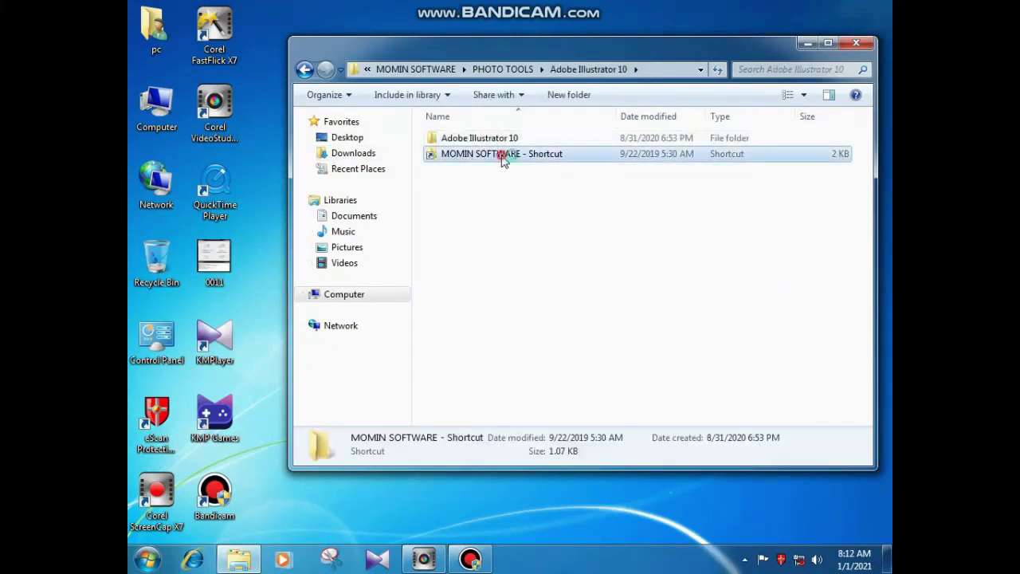
{"action": "right_click", "coordinate": [518, 158]}
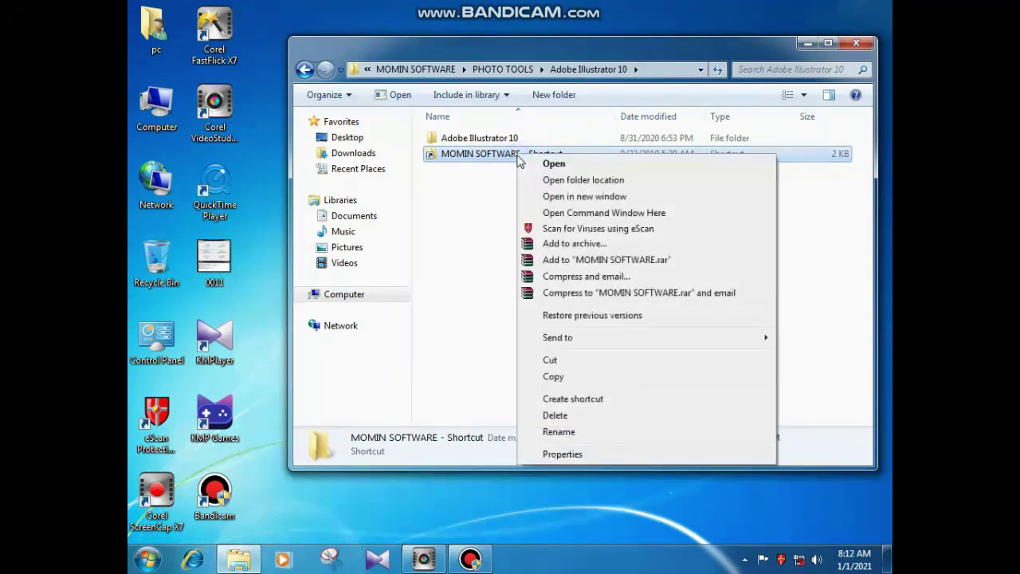
{"action": "left_click", "coordinate": [571, 417]}
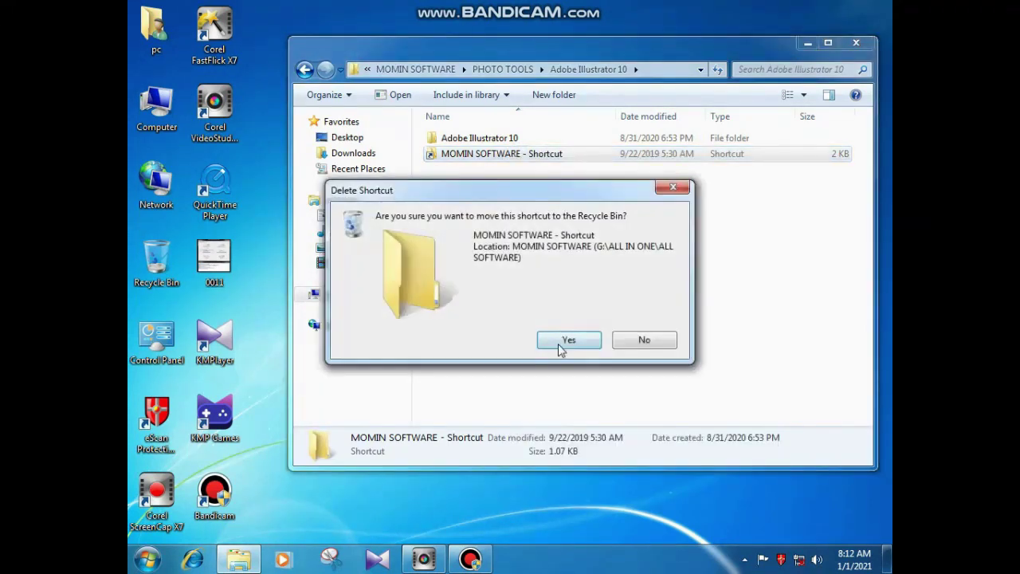
{"action": "left_click", "coordinate": [563, 343]}
Examine the files in the inner Adobe Illustrator 10 folder, then return to MOMIN SOFTWARE
{"action": "double_click", "coordinate": [466, 139]}
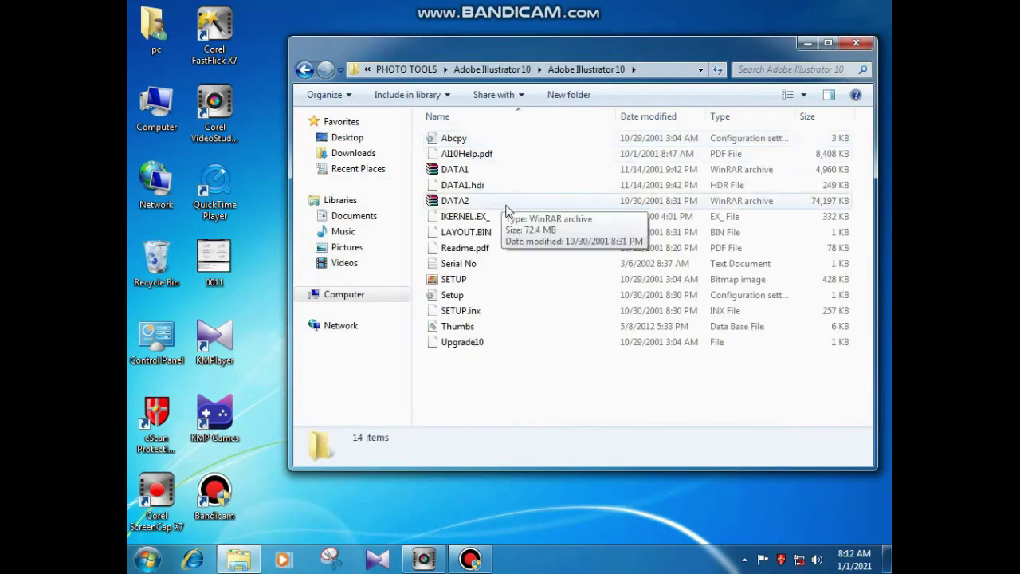
{"action": "left_click_drag", "start_coordinate": [513, 398], "coordinate": [420, 127]}
{"action": "left_click", "coordinate": [513, 405]}
{"action": "left_click", "coordinate": [457, 344]}
{"action": "left_click", "coordinate": [462, 215]}
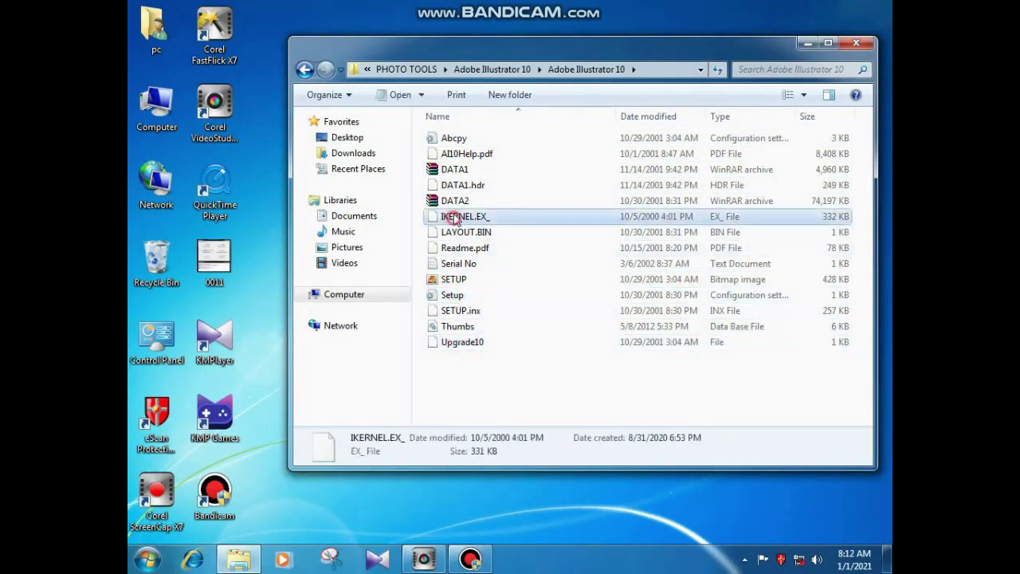
{"action": "left_click", "coordinate": [452, 169]}
{"action": "left_click", "coordinate": [303, 69]}
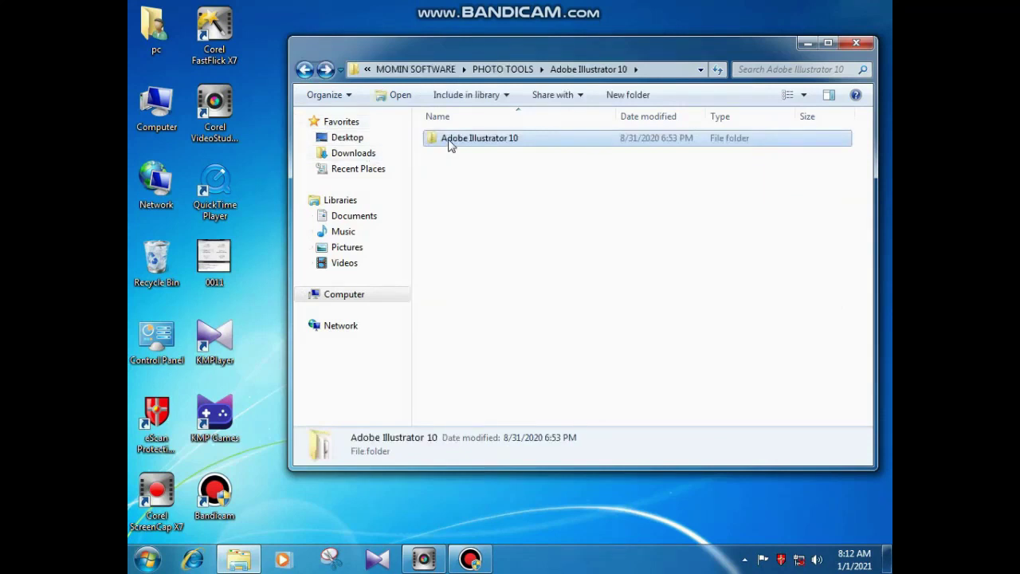
{"action": "left_click", "coordinate": [305, 70]}
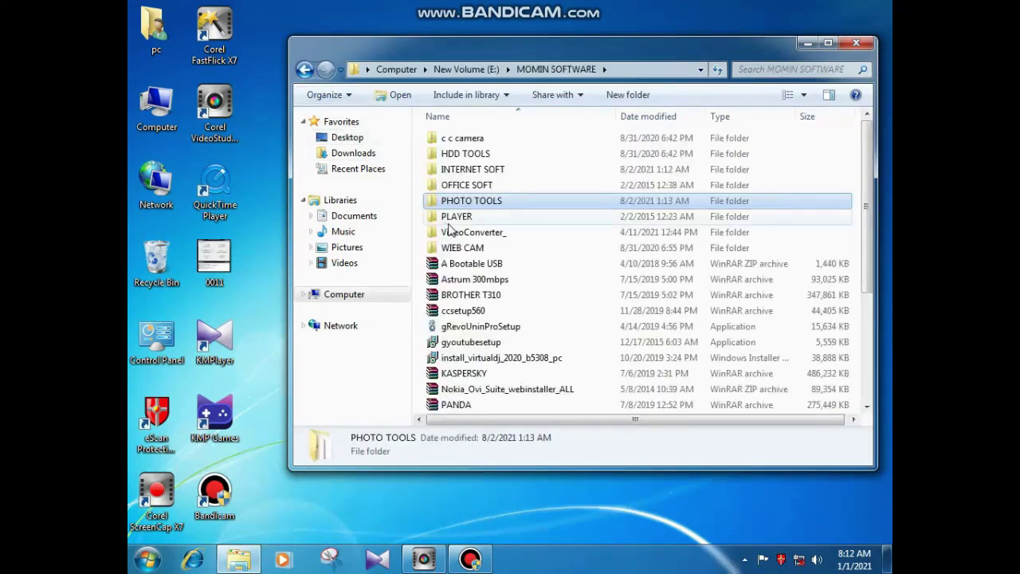
Compress the inner Adobe Illustrator 10 folder in PHOTO TOOLS into Adobe Illustrator 10.rar, using the RAR format and Normal compression
{"action": "double_click", "coordinate": [467, 202]}
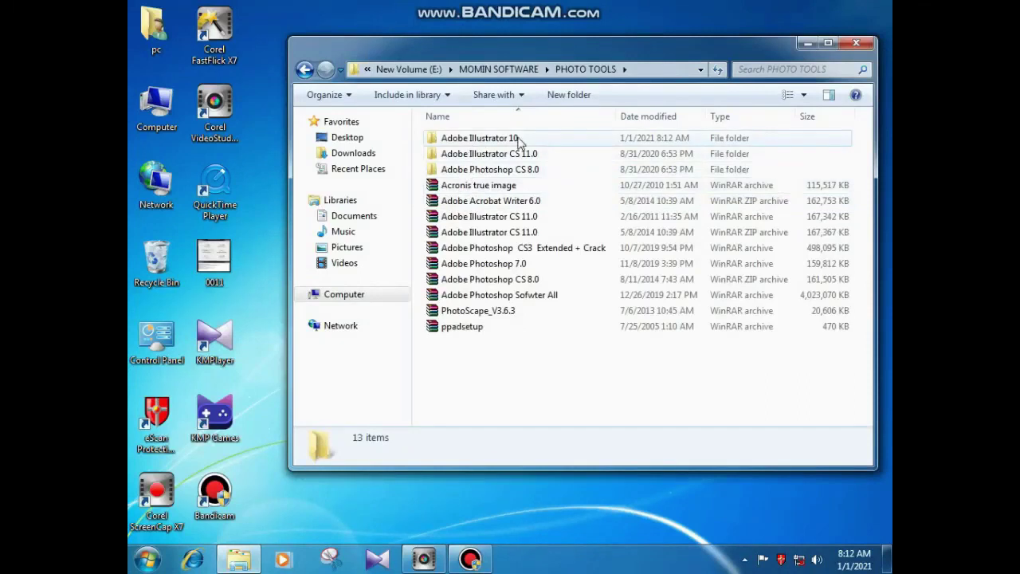
{"action": "double_click", "coordinate": [501, 140]}
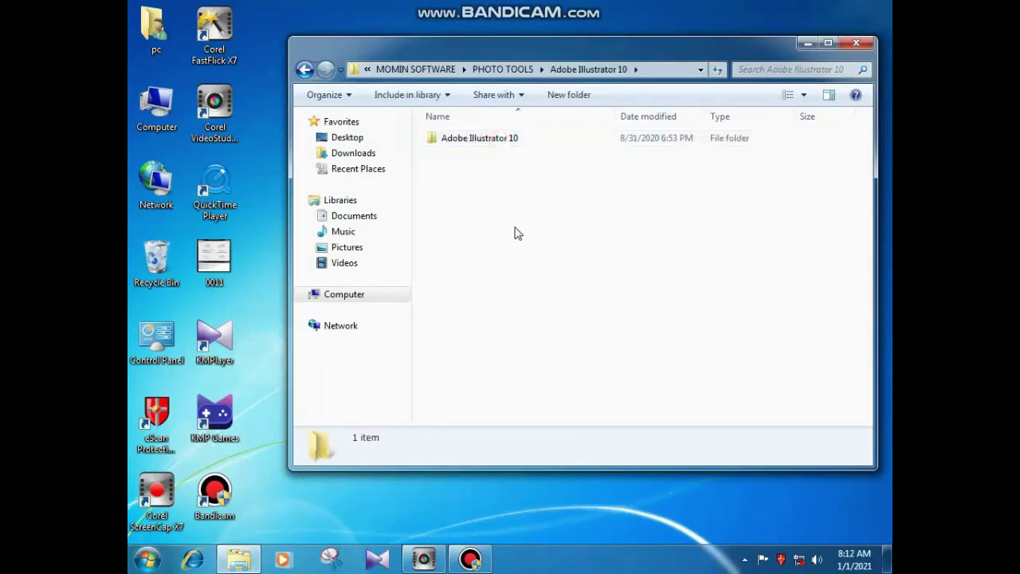
{"action": "left_click", "coordinate": [487, 140]}
{"action": "right_click", "coordinate": [488, 143]}
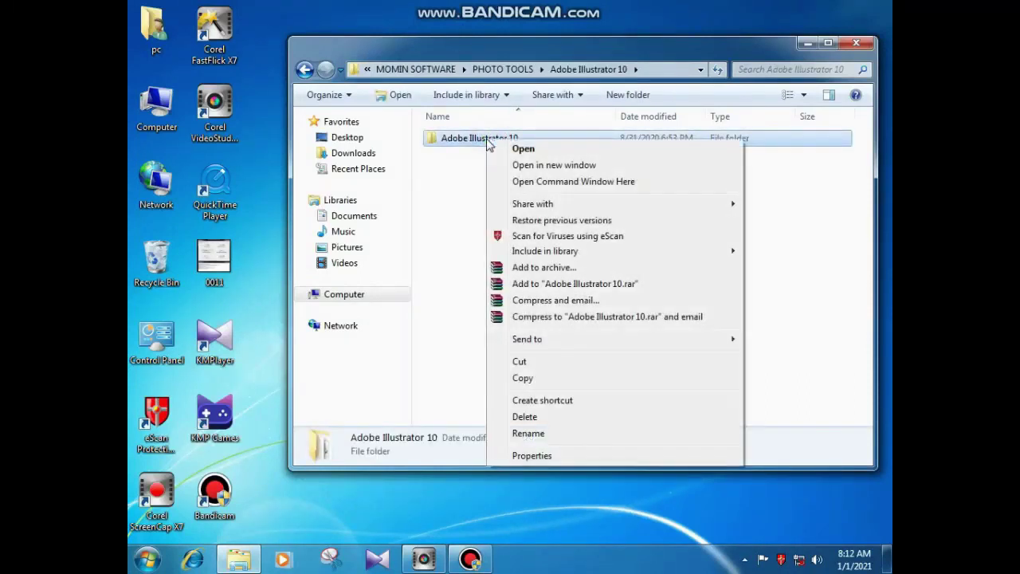
{"action": "left_click", "coordinate": [547, 270]}
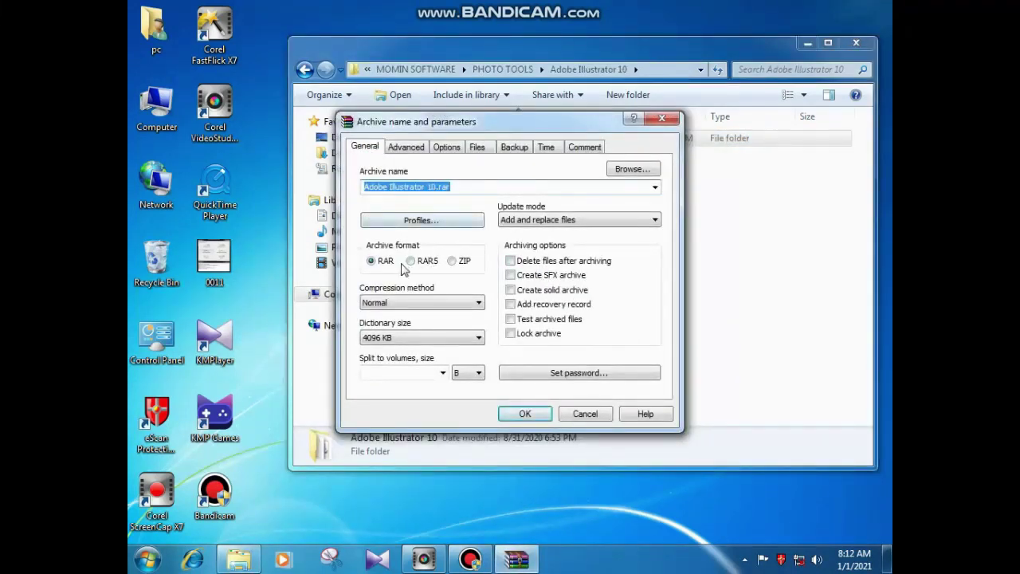
{"action": "left_click", "coordinate": [380, 268]}
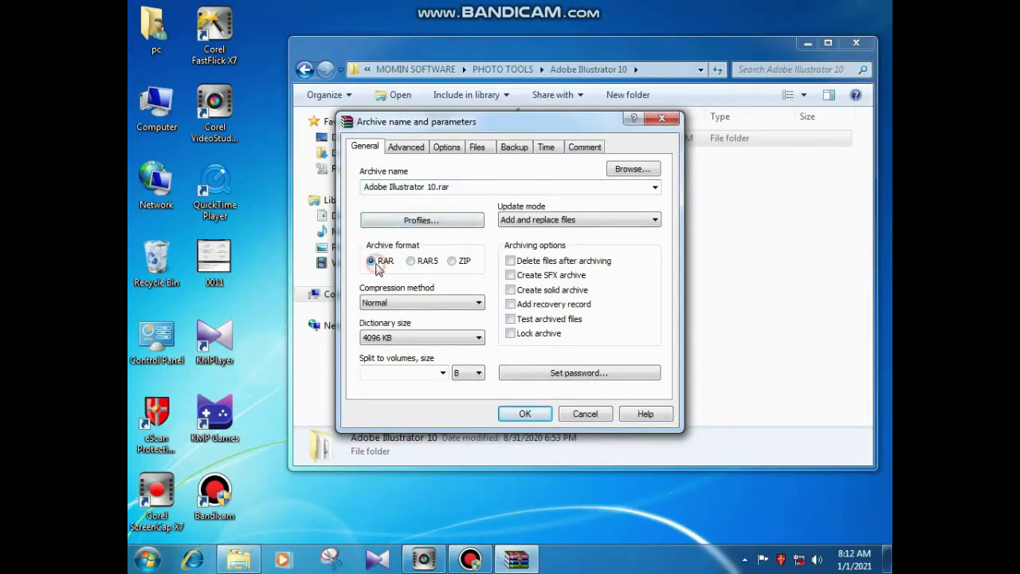
{"action": "left_click", "coordinate": [456, 263]}
{"action": "left_click", "coordinate": [378, 261]}
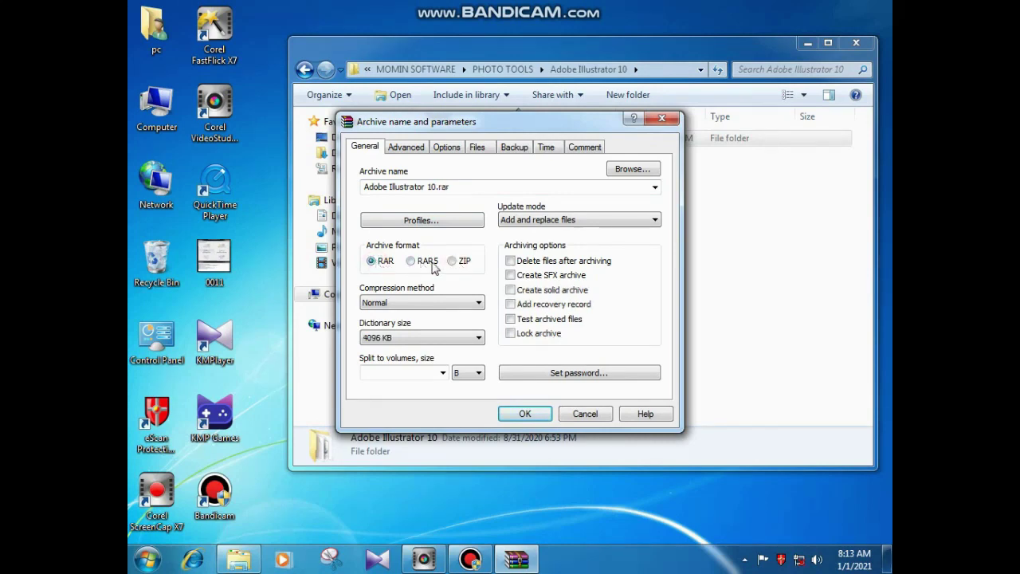
{"action": "left_click", "coordinate": [526, 413]}
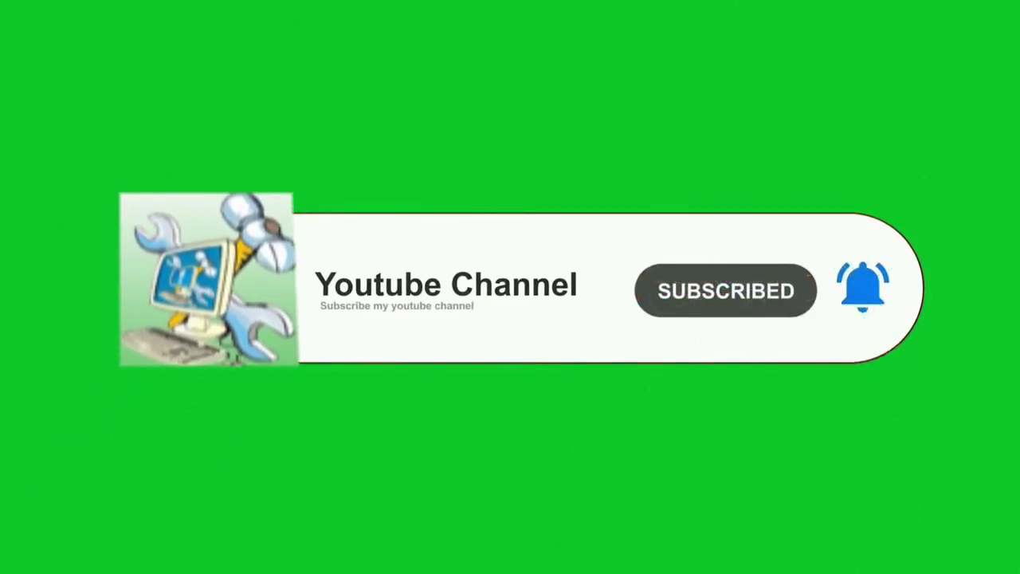
Delete the inner English office professional plus 2013 - 64 Bit folder and refresh the file list
{"action": "right_click", "coordinate": [309, 74]}
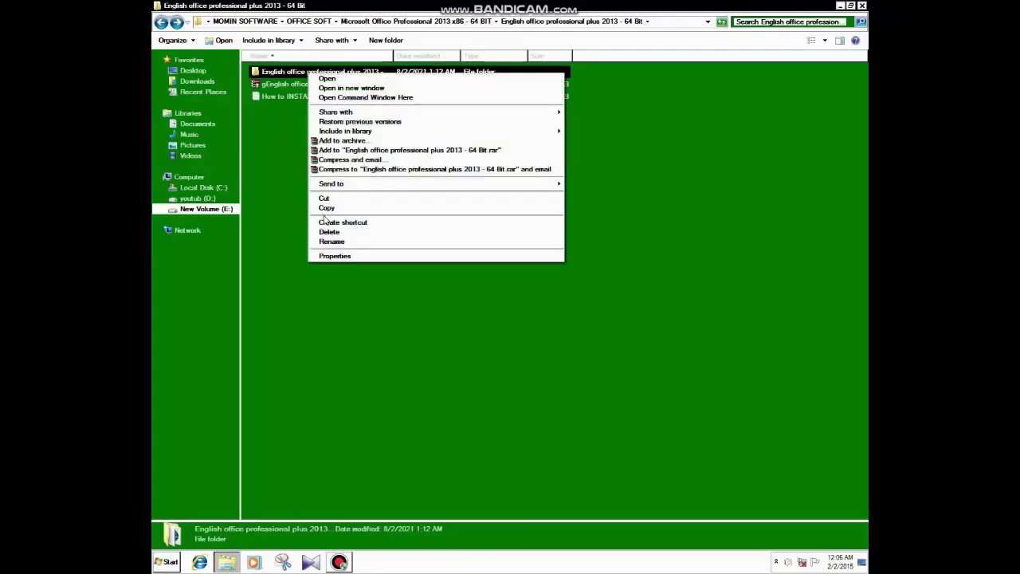
{"action": "left_click", "coordinate": [333, 229]}
{"action": "left_click", "coordinate": [555, 325]}
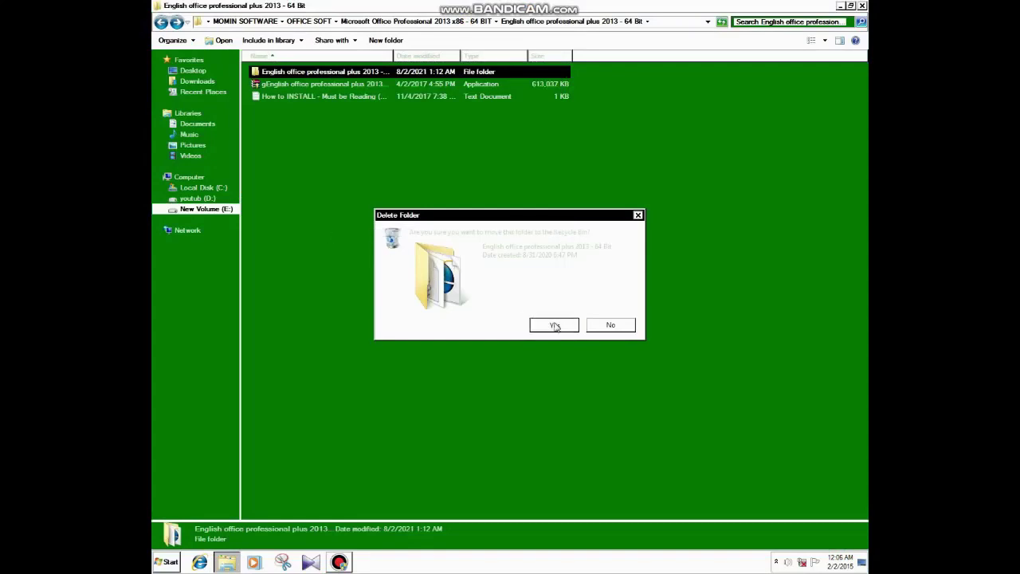
{"action": "right_click", "coordinate": [298, 128]}
{"action": "left_click", "coordinate": [323, 160]}
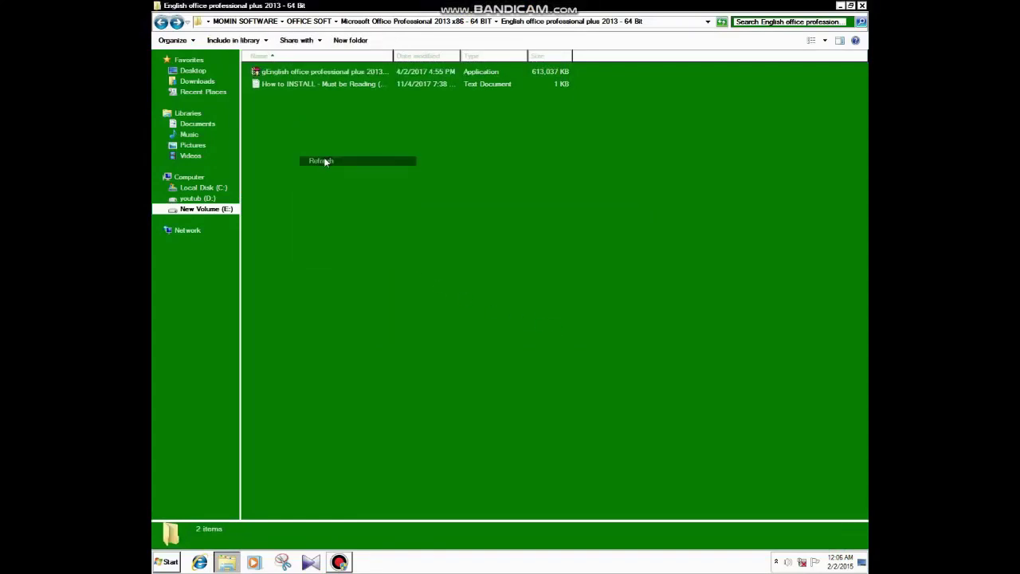
Extract the gEnglish office professional plus 2013 - 64 Bit application with WinRAR into a folder of the same name
{"action": "left_click", "coordinate": [301, 72]}
{"action": "right_click", "coordinate": [302, 75]}
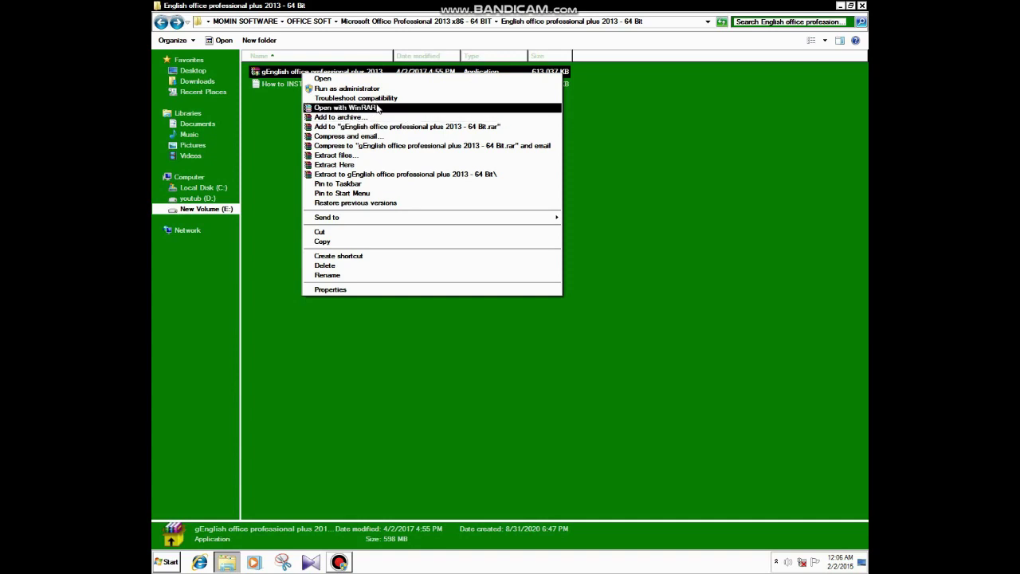
{"action": "left_click", "coordinate": [347, 156]}
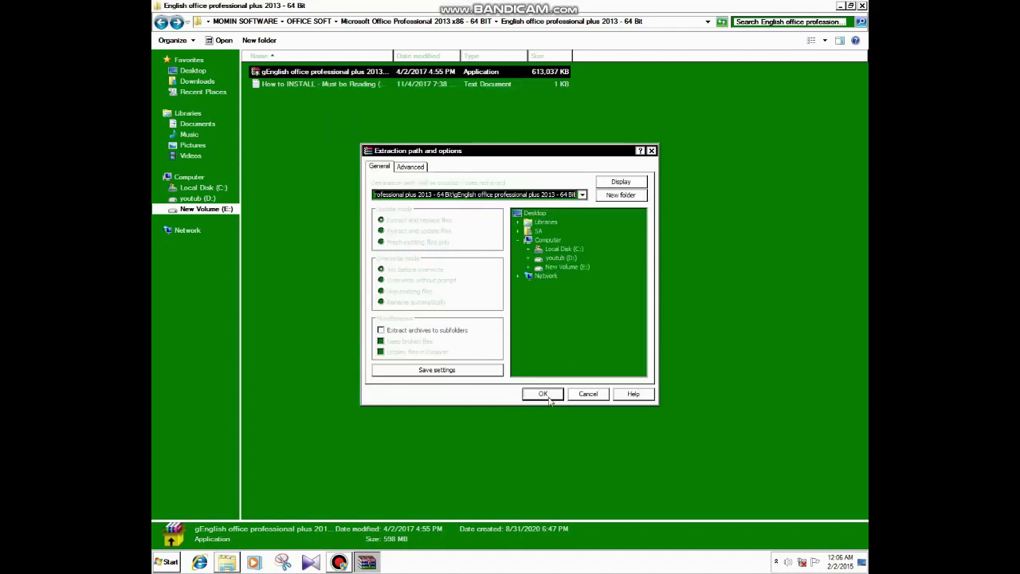
{"action": "left_click", "coordinate": [542, 395]}
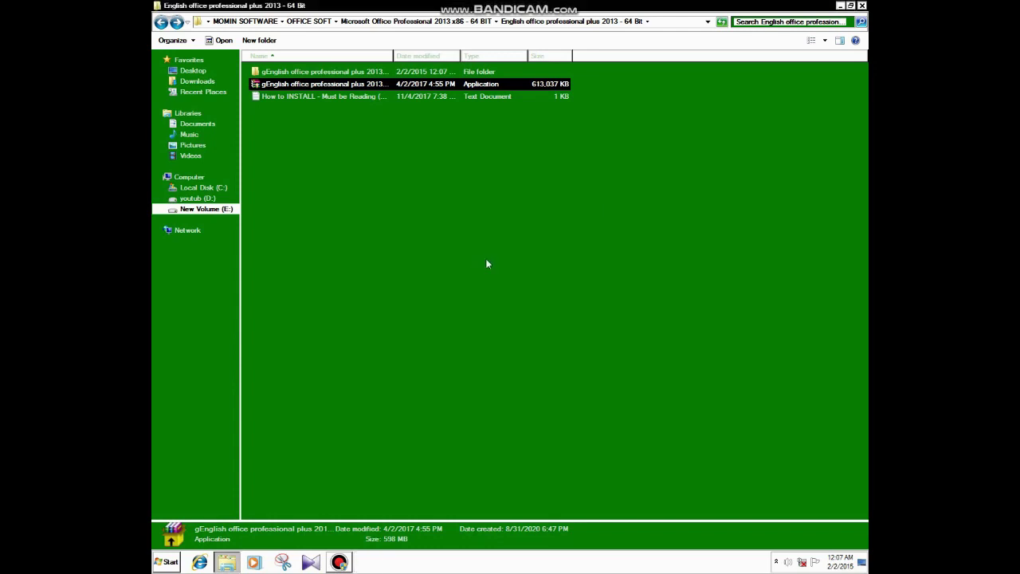
Examine the setup application inside the extracted English office professional plus 2013 - 64 Bit folder, then return to the parent folder
{"action": "left_click", "coordinate": [307, 124]}
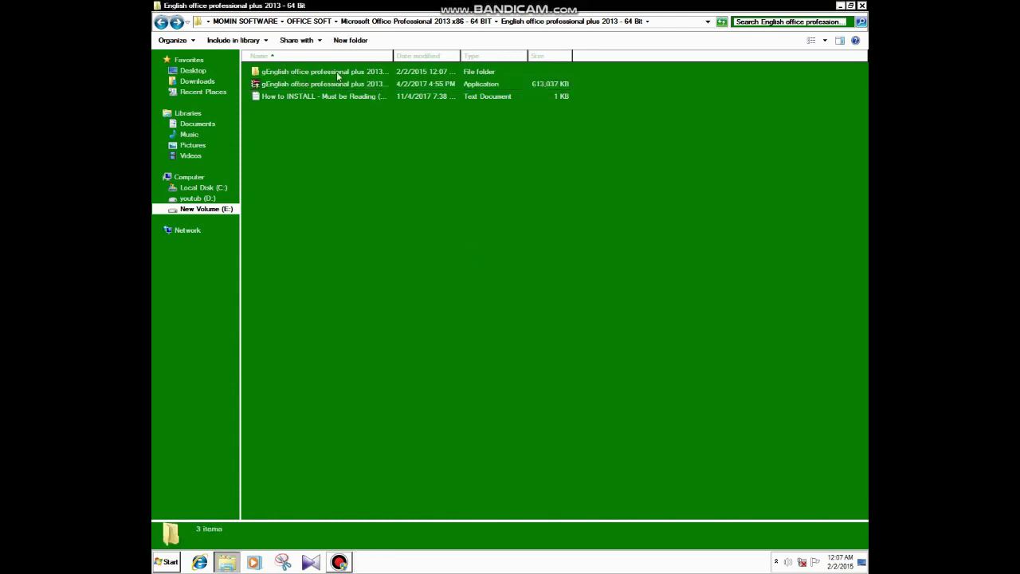
{"action": "double_click", "coordinate": [326, 71]}
{"action": "double_click", "coordinate": [326, 72]}
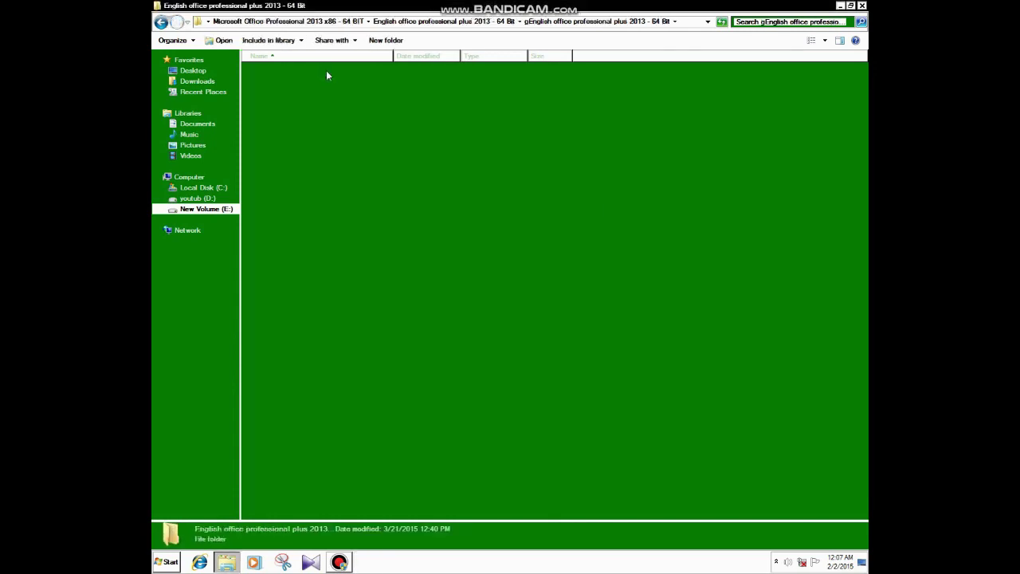
{"action": "left_click", "coordinate": [270, 343]}
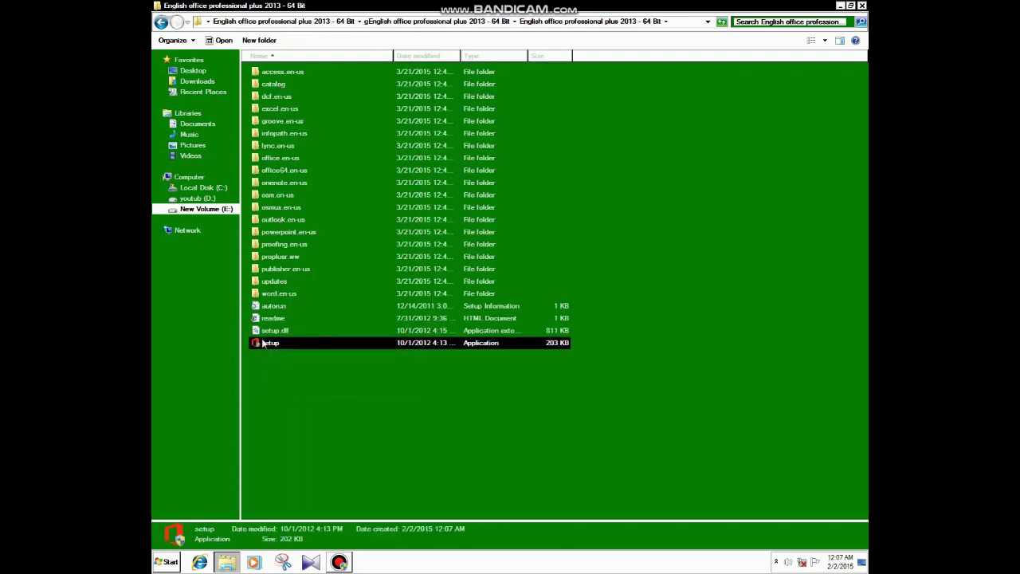
{"action": "left_click", "coordinate": [162, 22]}
{"action": "double_click", "coordinate": [275, 72]}
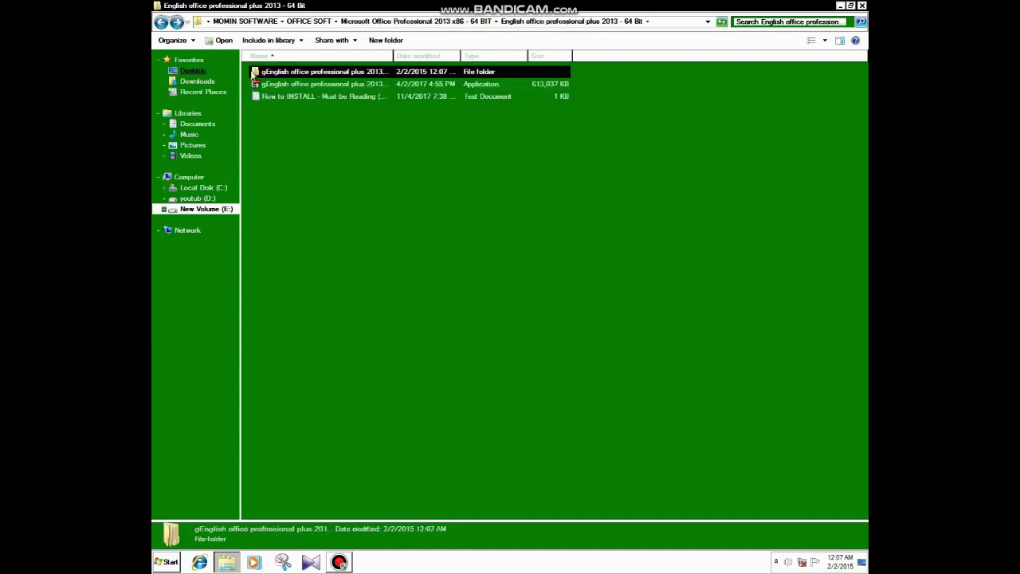